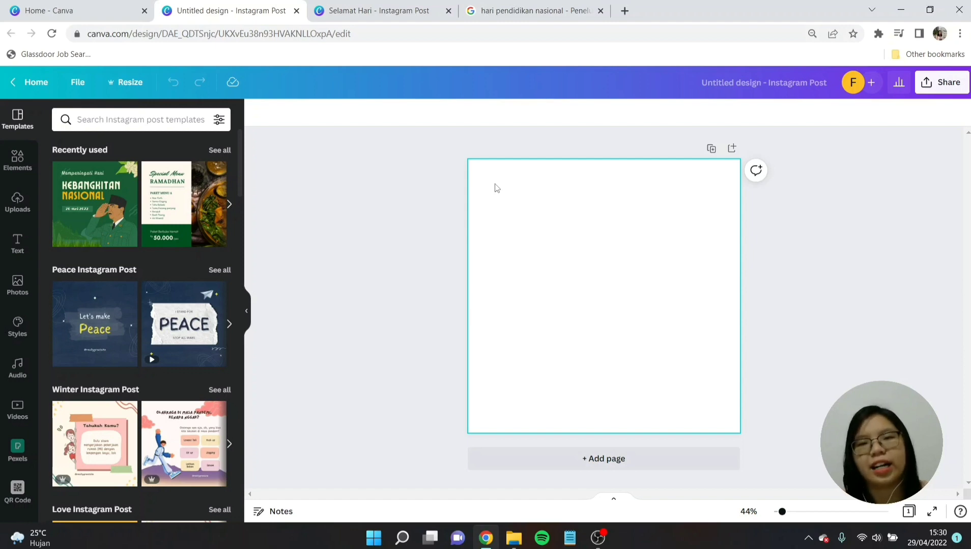
Step: Search the elements for "blackboard" photos and fill the page background with the free dark blackboard texture
click(17, 160)
click(135, 122)
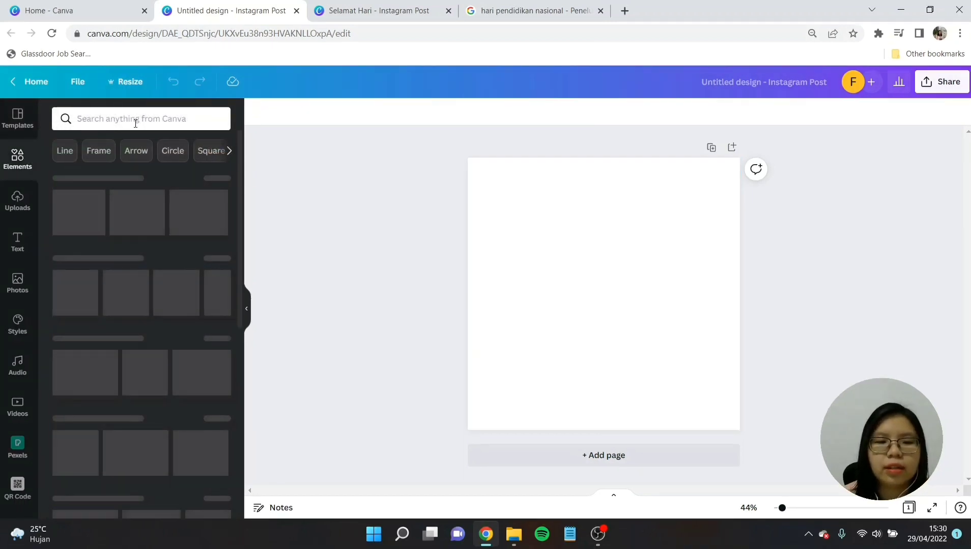
text(b)
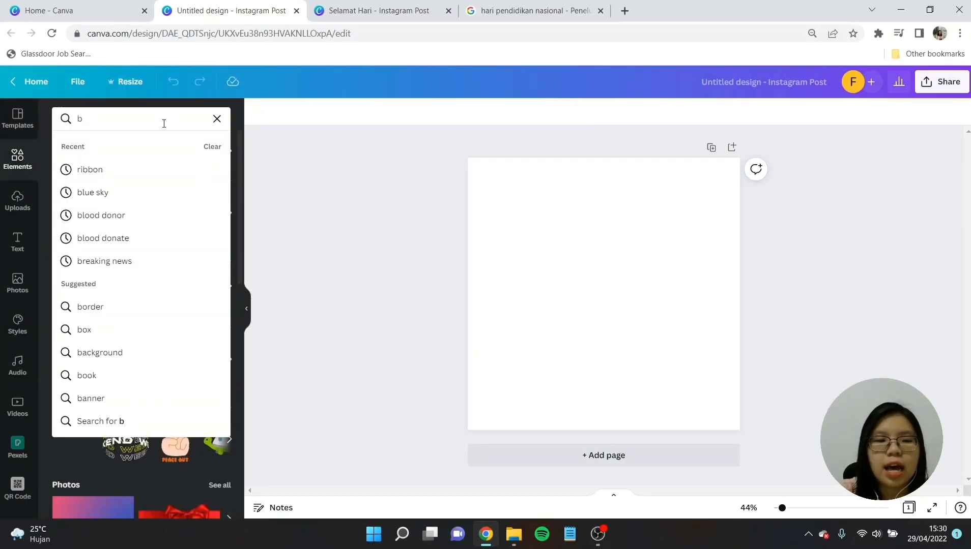
text(lackboard)
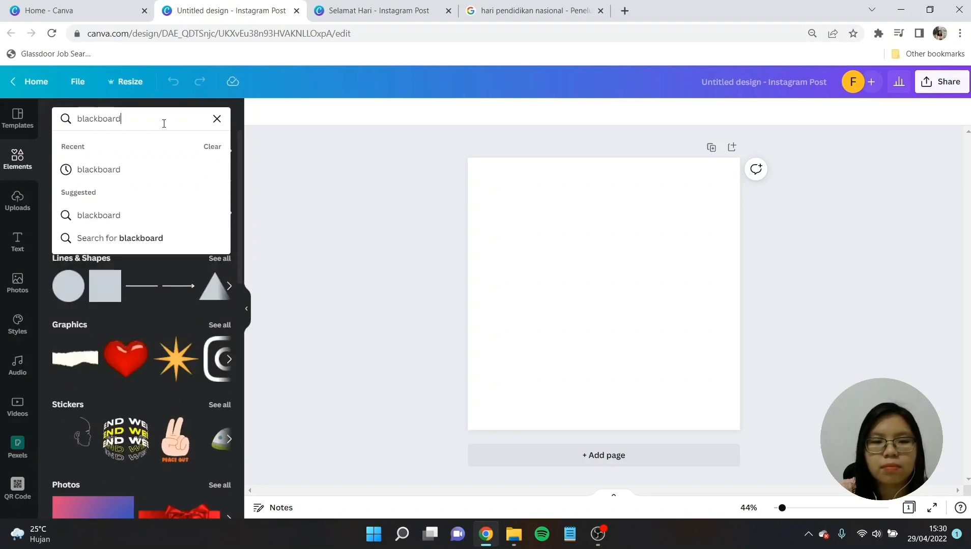
key(Return)
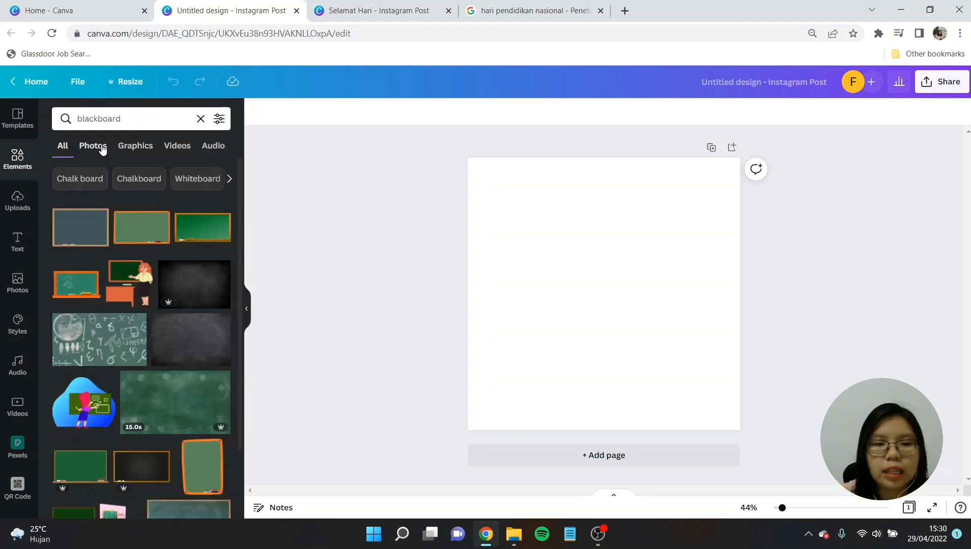
click(100, 148)
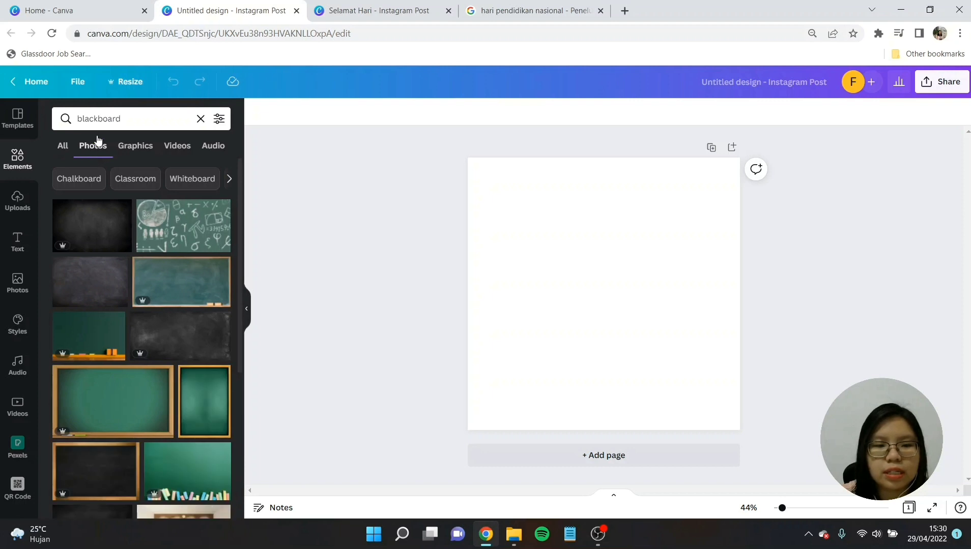
click(98, 288)
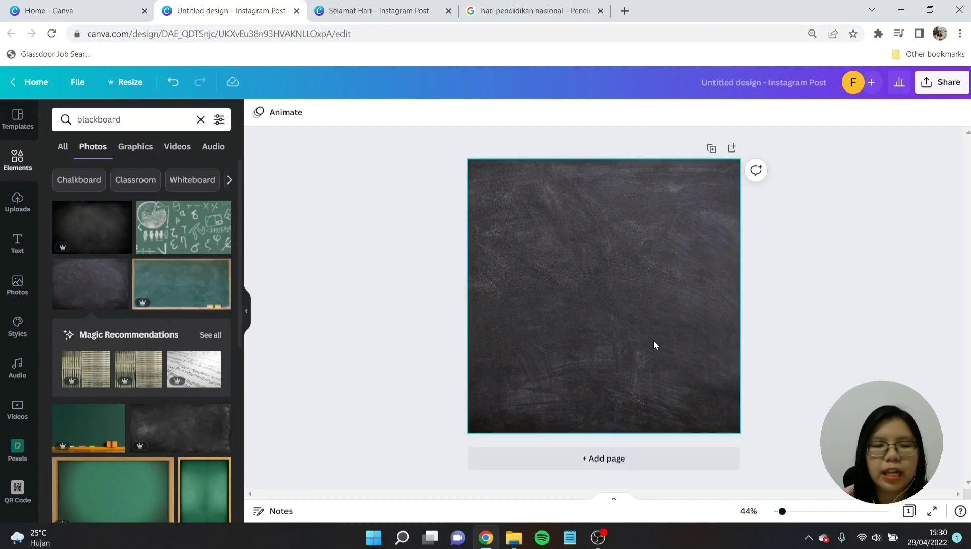
Step: Search the graphics for "studying" and show more illustrations like "Lying Down and Reading"
click(135, 147)
click(134, 119)
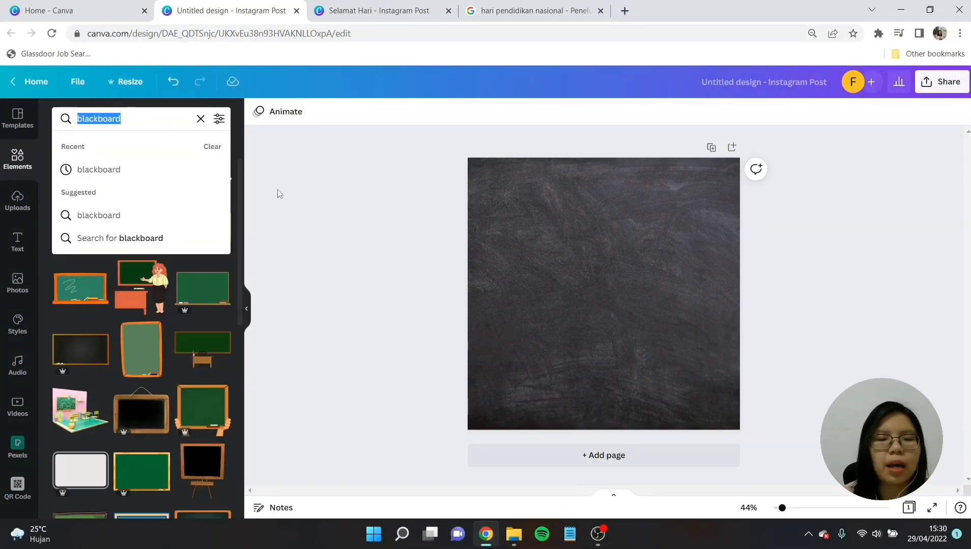
text(st)
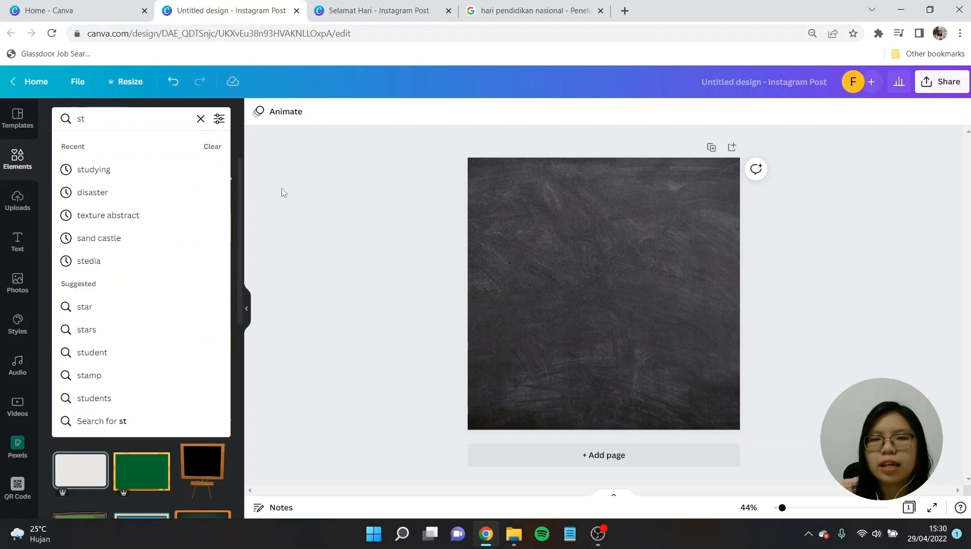
text(udying)
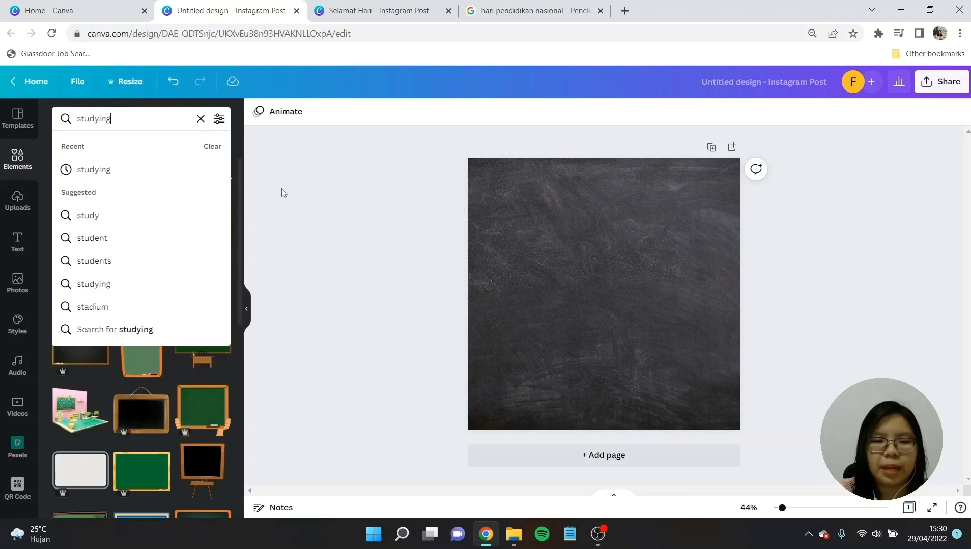
key(Return)
scroll(137, 316, down, 2)
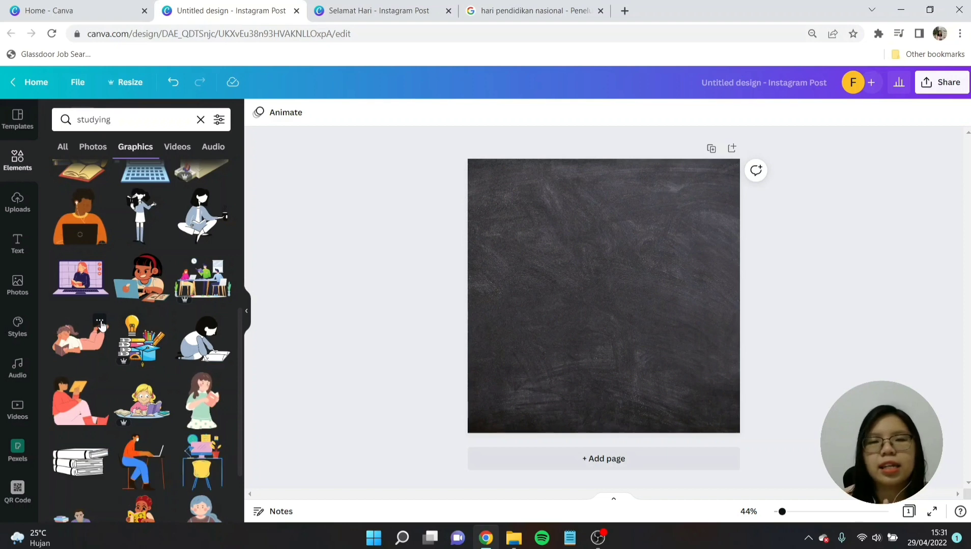
click(100, 322)
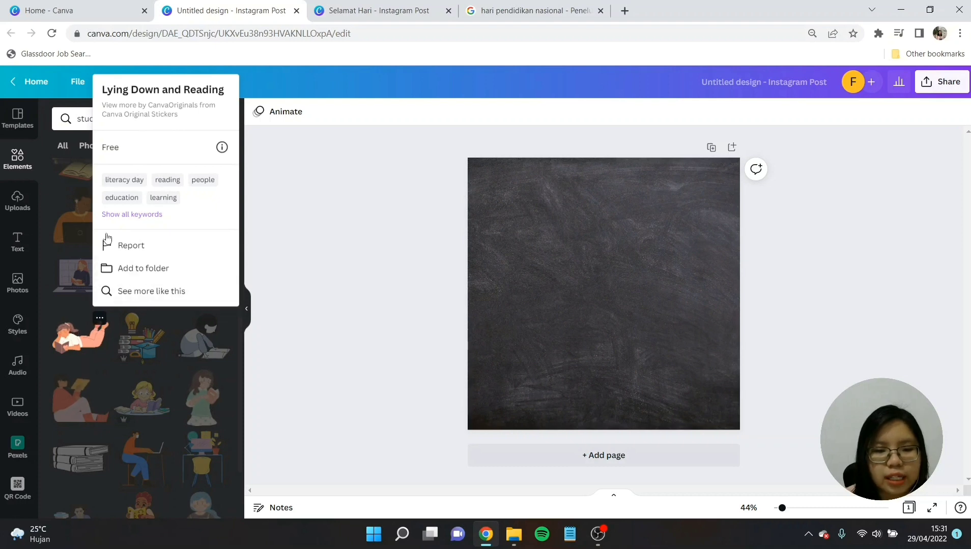
click(140, 292)
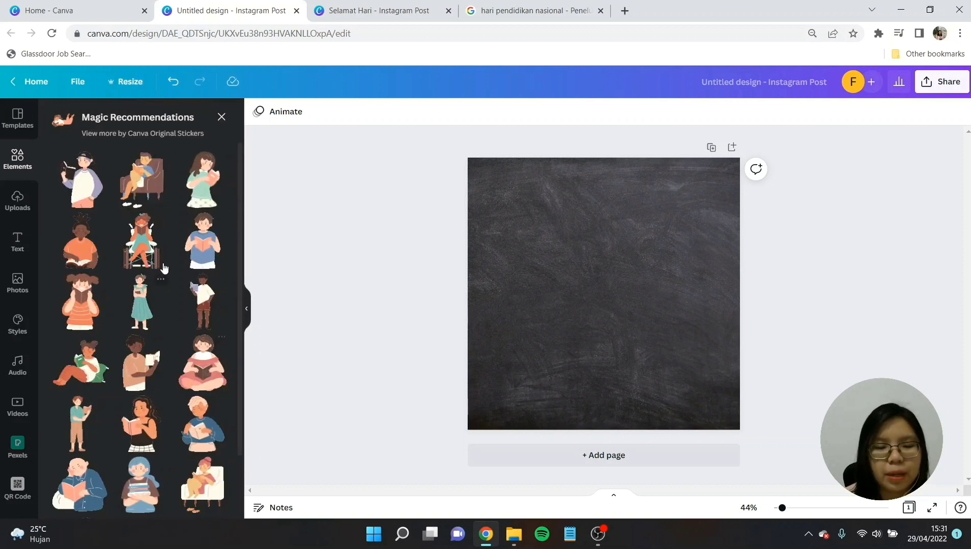
Step: Add the blue-haired woman holding books, shrink her and place her at the page's lower centre
scroll(168, 244, down, 1)
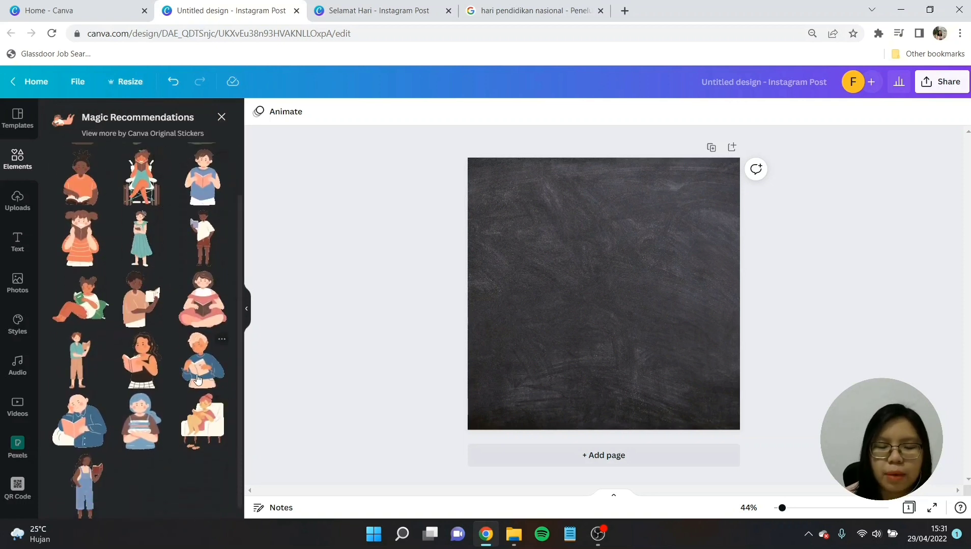
click(141, 425)
drag(600, 272, 608, 312)
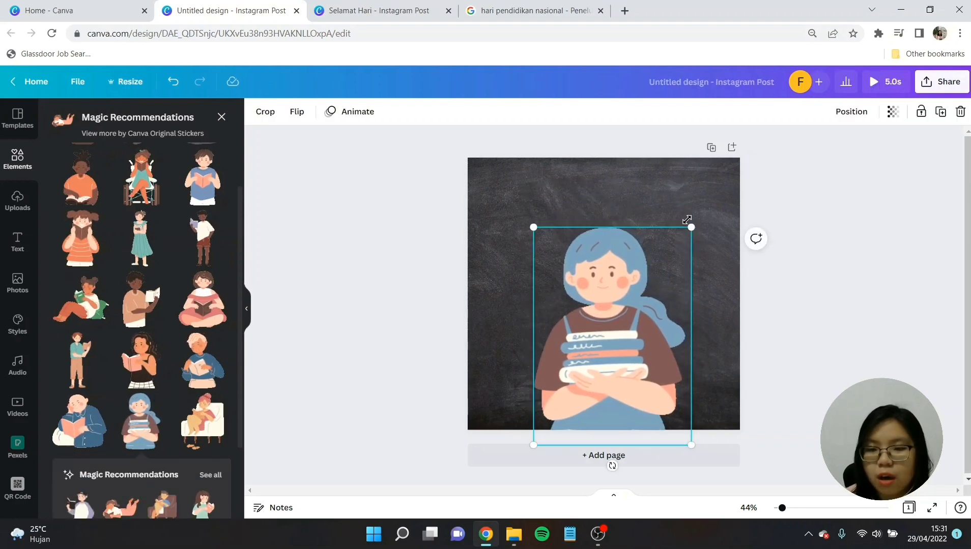
drag(688, 226, 646, 291)
drag(606, 331, 620, 334)
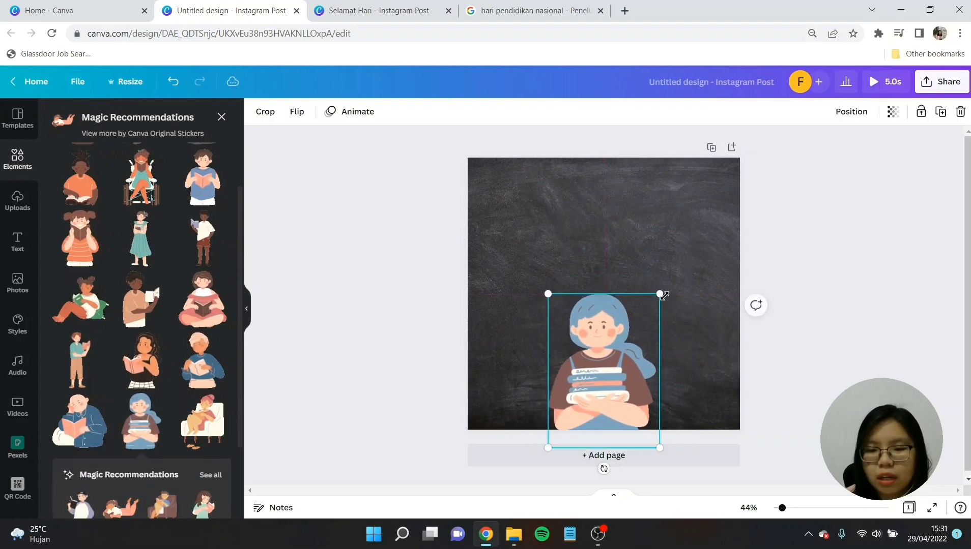
drag(661, 294, 638, 313)
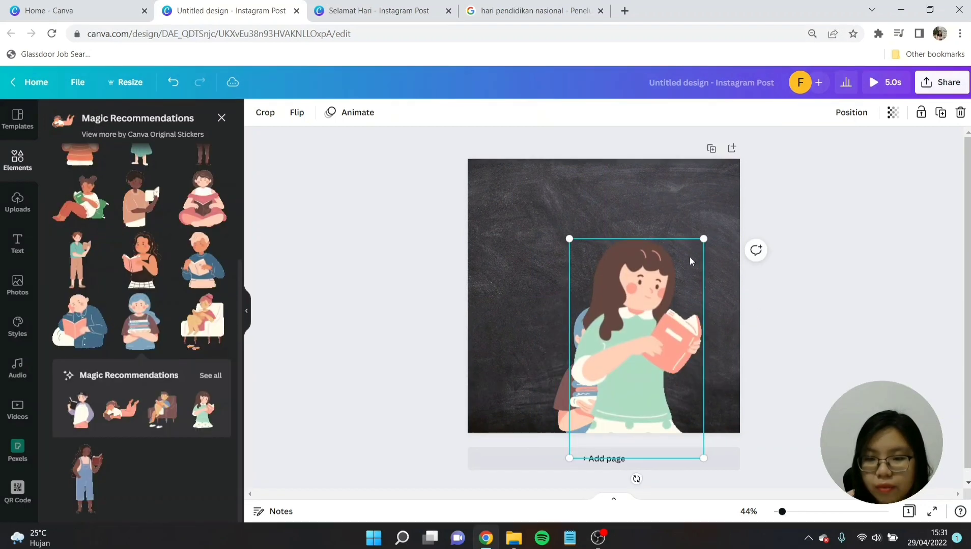
Step: Shrink the brown-haired girl with the red book, place her beside the blue-haired woman's ponytail and send her one layer backward
drag(647, 307, 694, 296)
drag(668, 328, 678, 325)
click(851, 112)
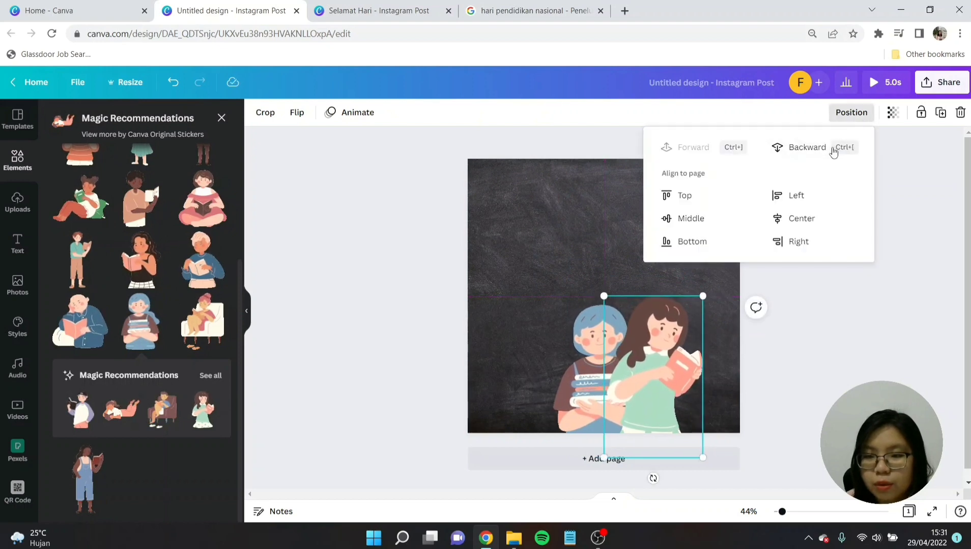
key(Escape)
click(834, 377)
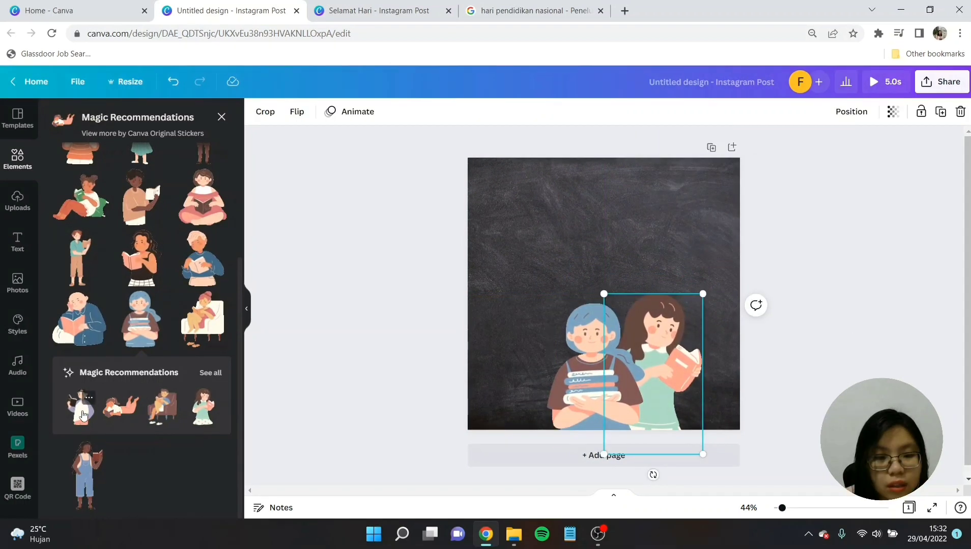
Step: Add the boy with the cap and black book, shrink him and send him behind the blue-haired woman on her free side
drag(80, 407, 535, 342)
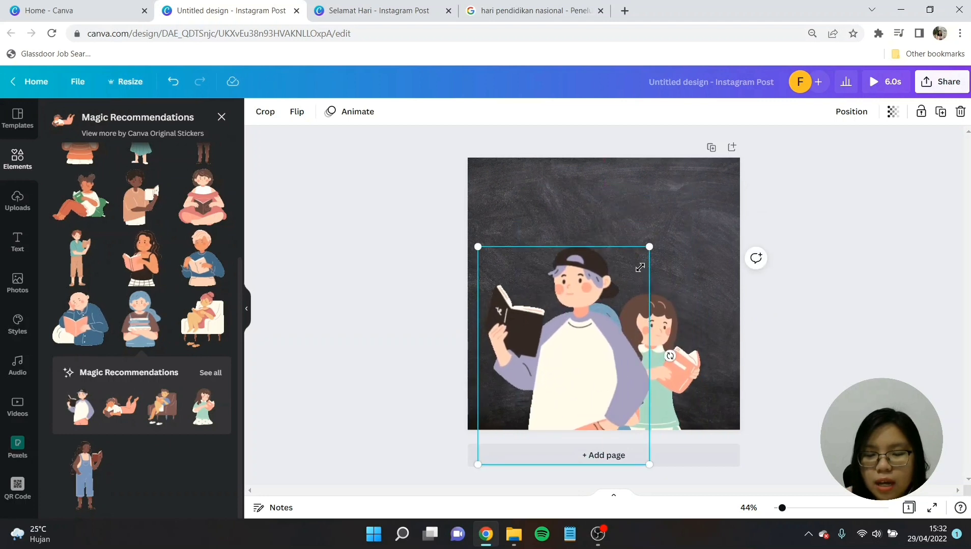
drag(647, 248, 610, 298)
drag(542, 377, 551, 361)
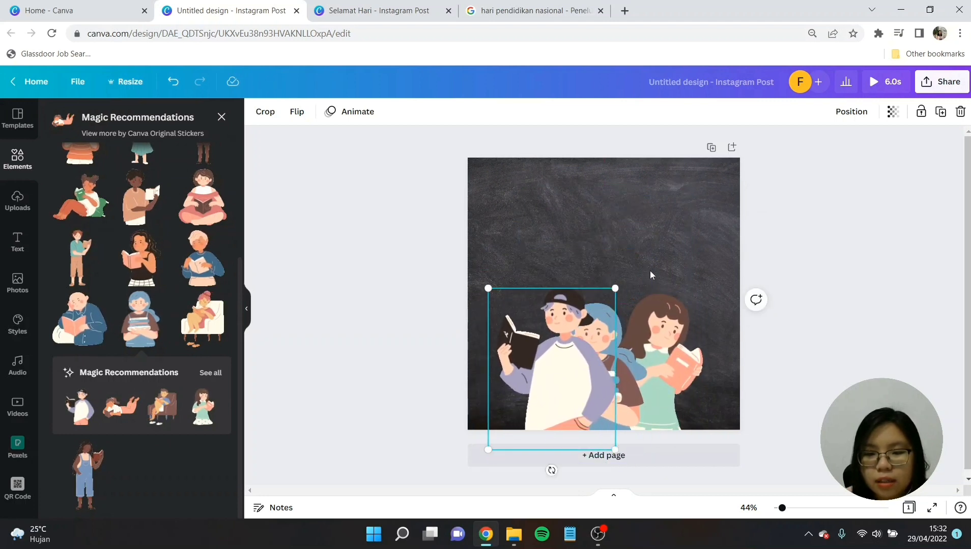
click(860, 113)
click(814, 145)
click(763, 401)
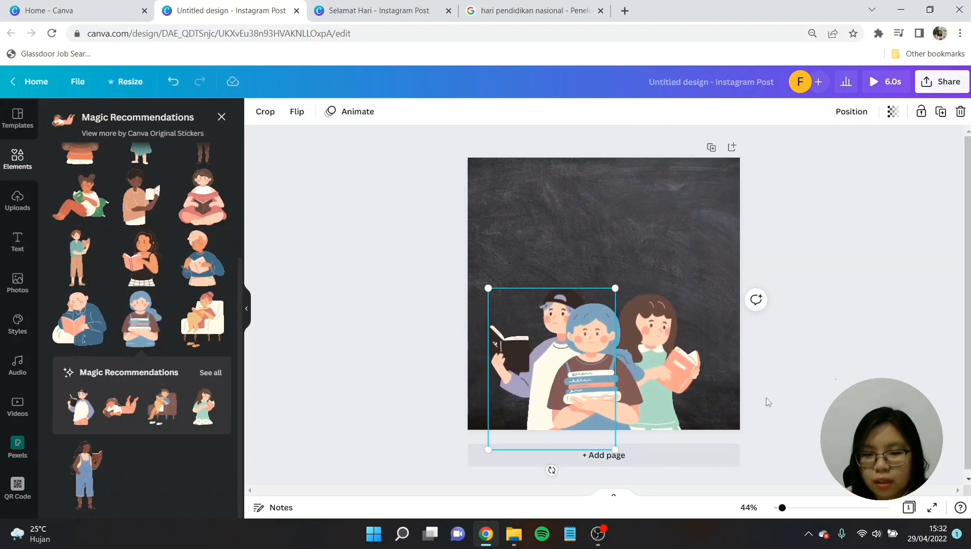
click(764, 401)
Step: Adjust the spacing of the three characters and centre them along the page's lower edge
drag(529, 373, 532, 374)
drag(612, 374, 621, 376)
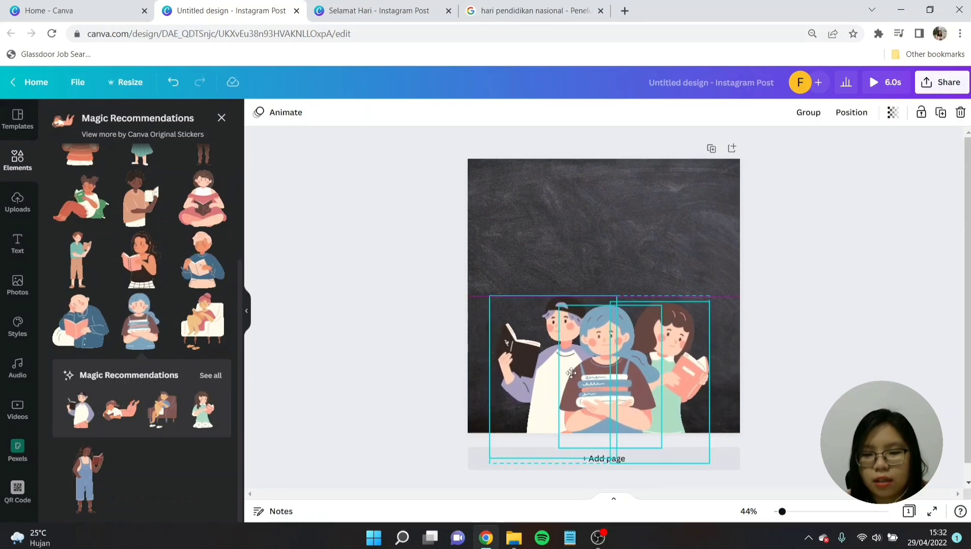
click(786, 360)
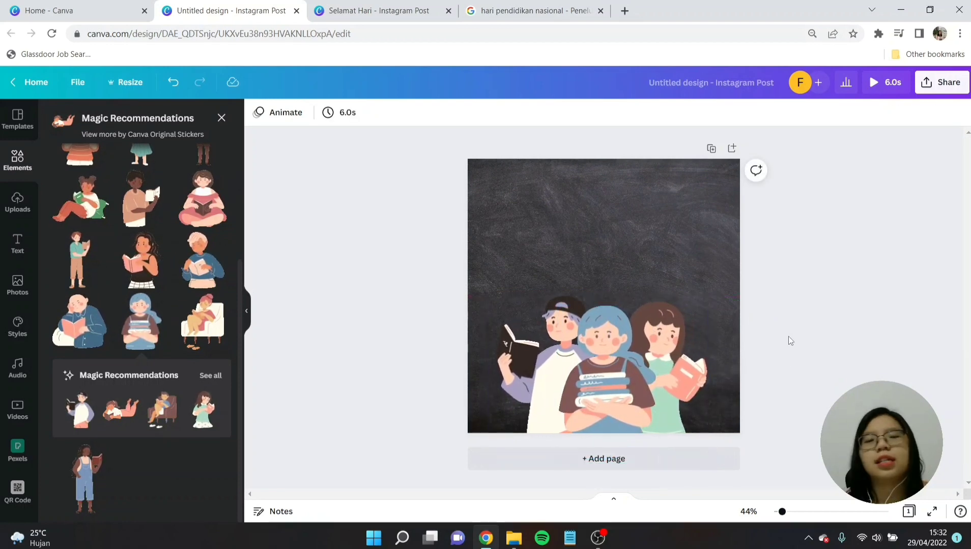
Step: Add a heading reading "Selamat Hari Pendidikan Nasional"
click(19, 253)
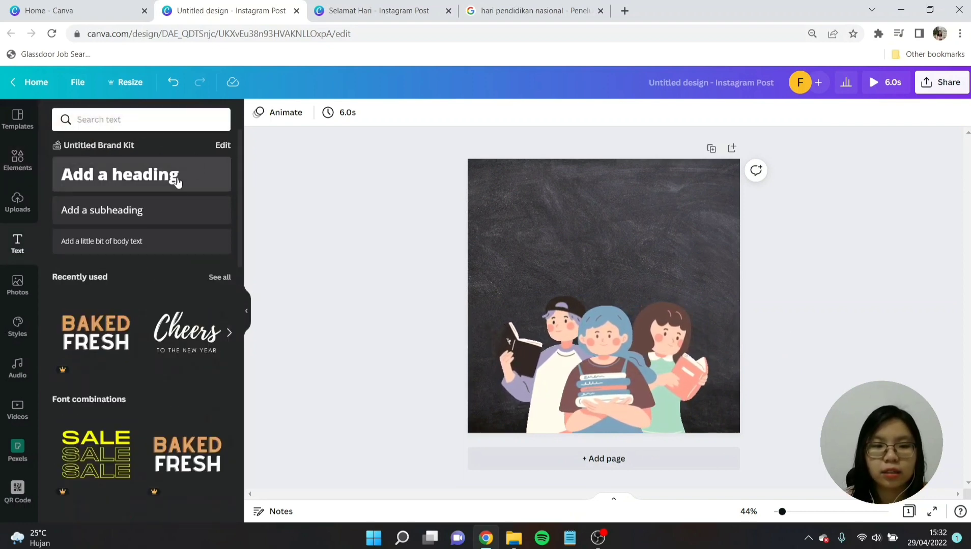
click(177, 178)
text(Sel)
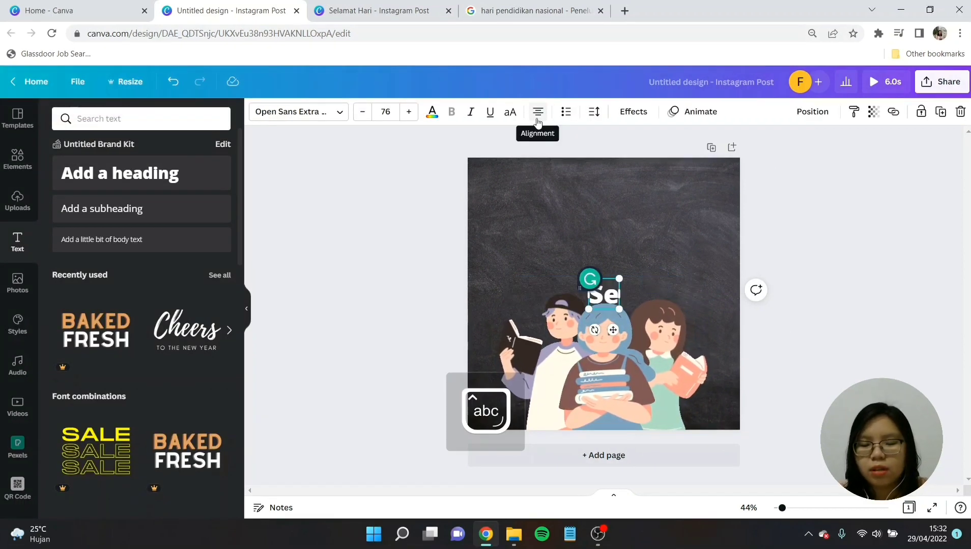
text(amat Ha)
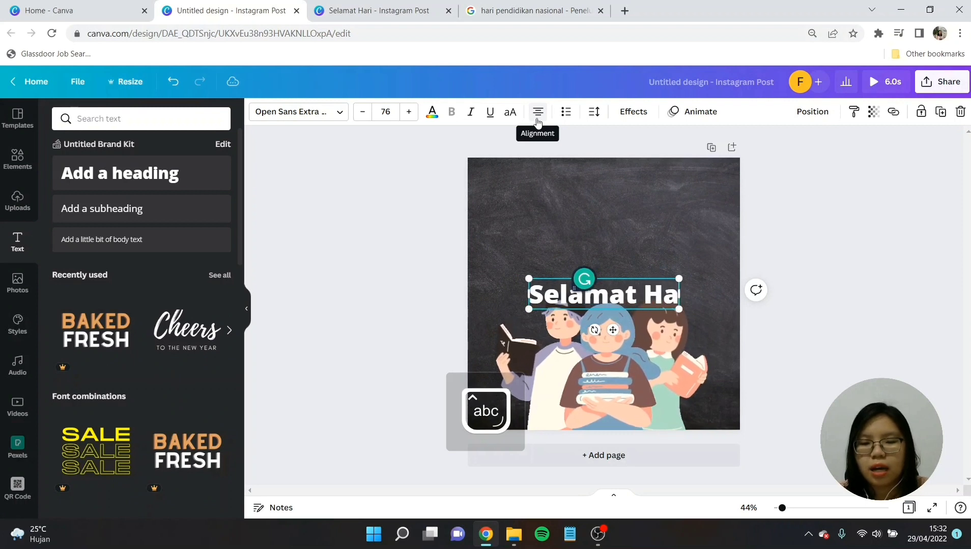
text(ri Pendidikan)
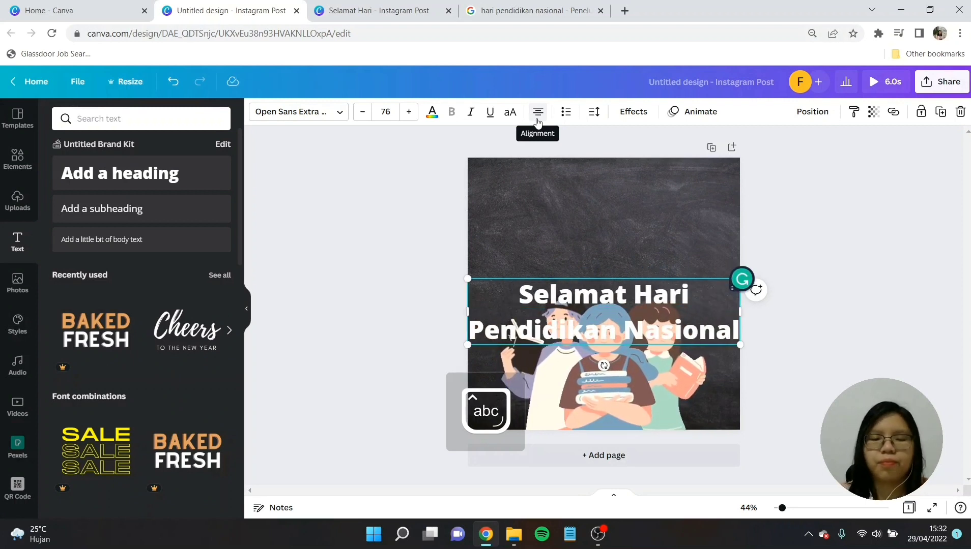
text( Nasional)
Step: Search the fonts for "school" and set the whole heading in the Sensei font
key(ctrl+a)
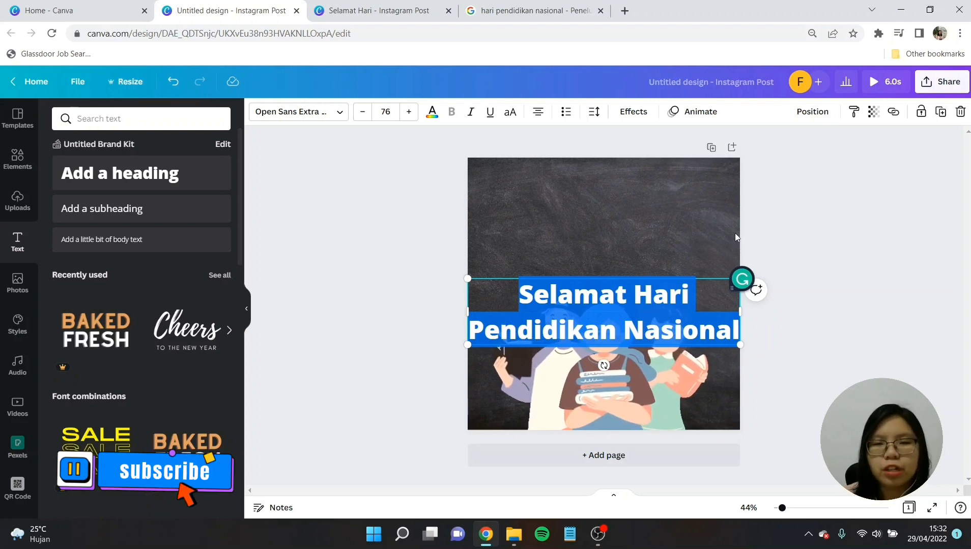
click(335, 112)
click(215, 117)
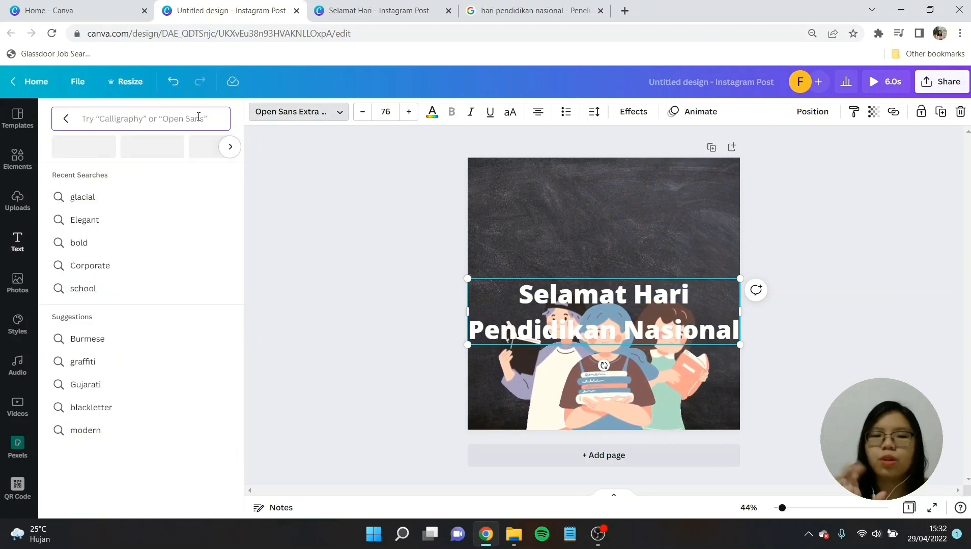
text(sch)
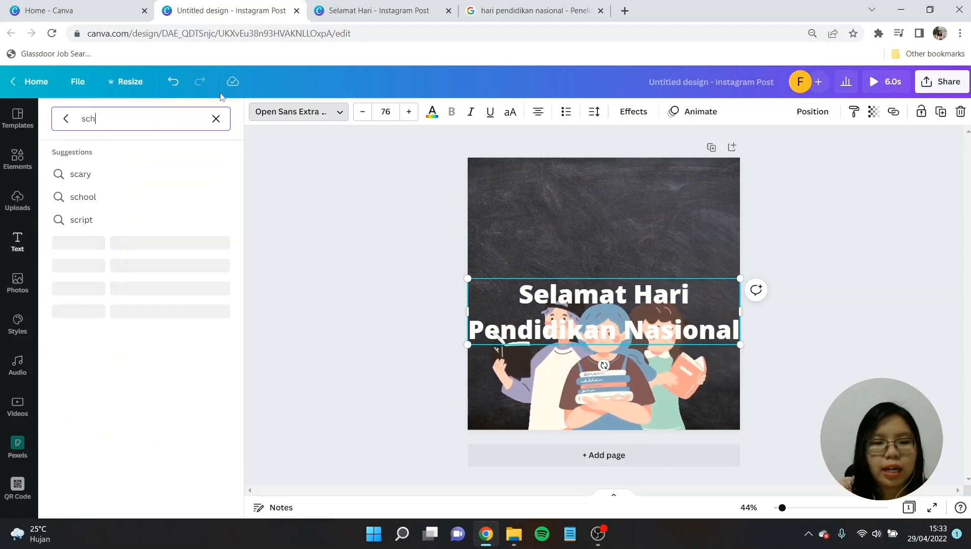
text(ool)
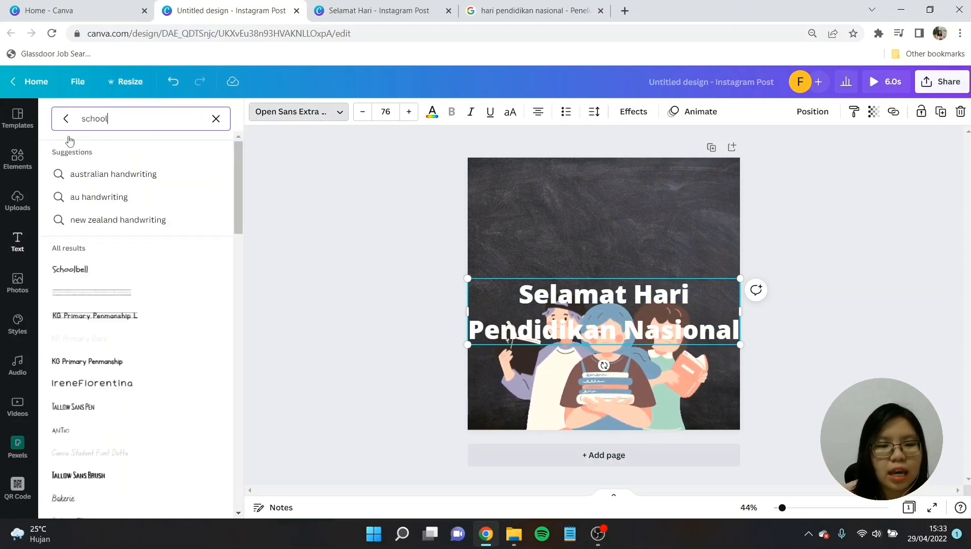
scroll(124, 303, down, 5)
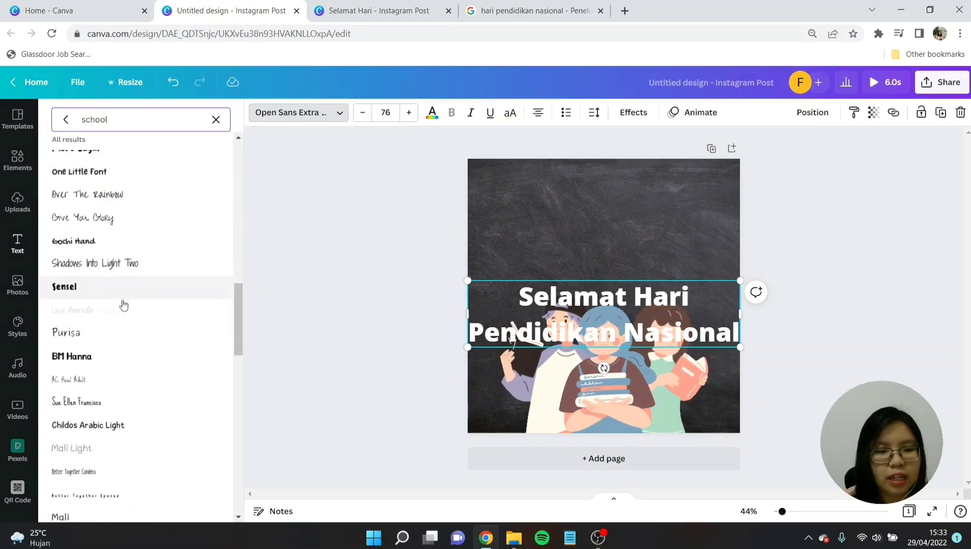
click(109, 288)
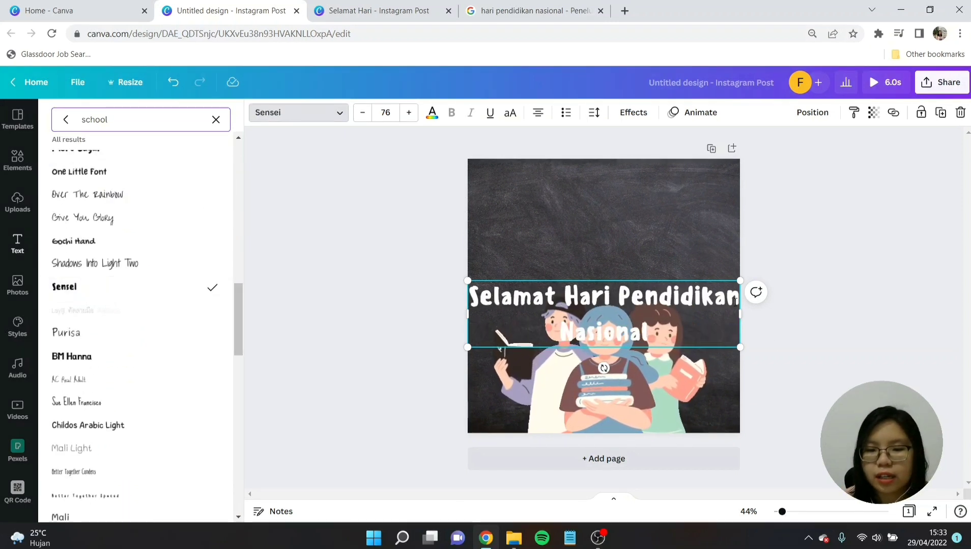
Step: Narrow the heading to wrap after "Hari", move it above the characters and put the text cursor at its end
drag(747, 310, 701, 232)
click(790, 337)
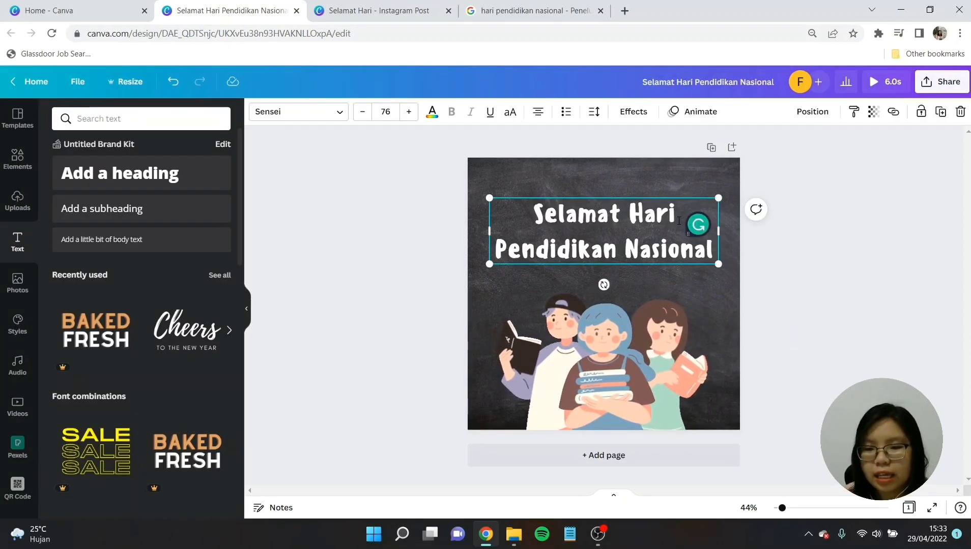
key(shift+Down)
key(Right)
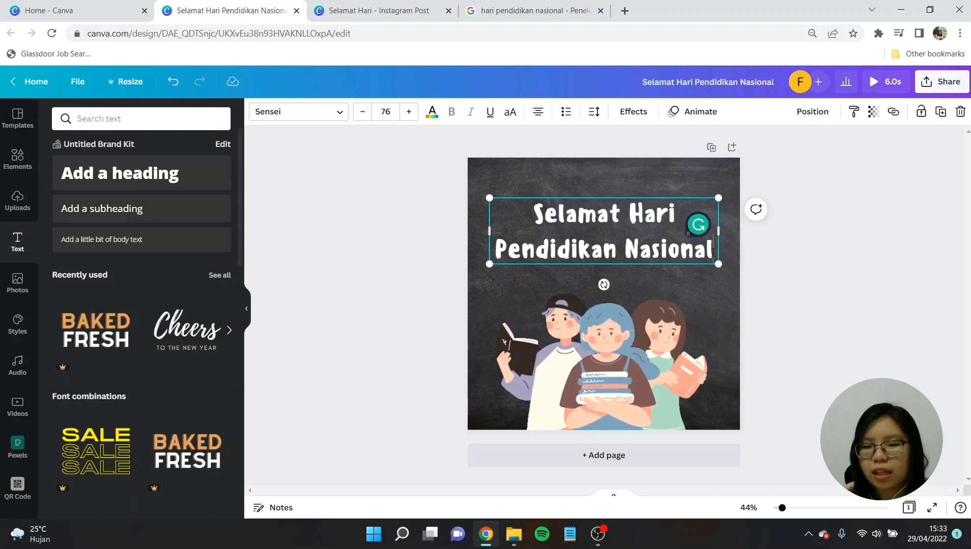
Step: Tighten the heading's line spacing, and scale the heading down slightly to a font size of about 74.2
click(802, 332)
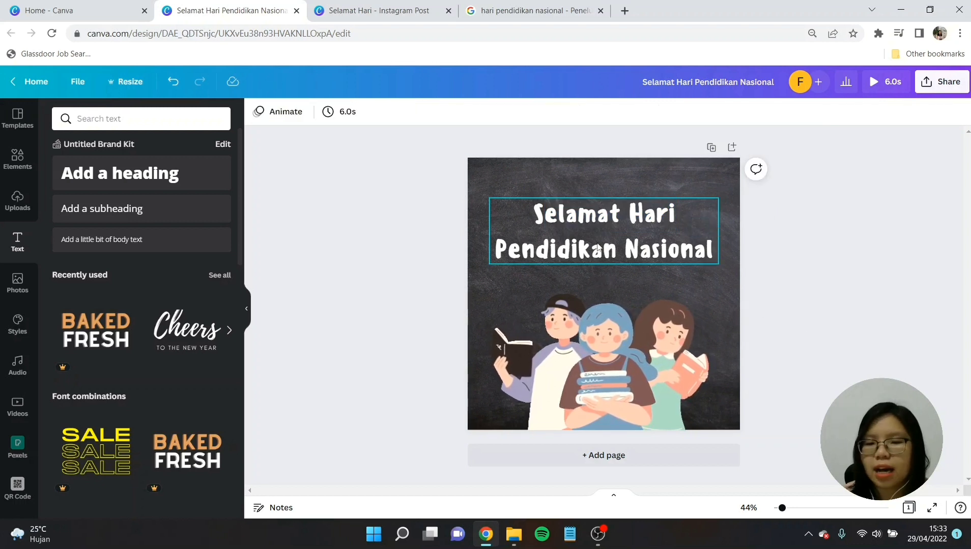
click(603, 243)
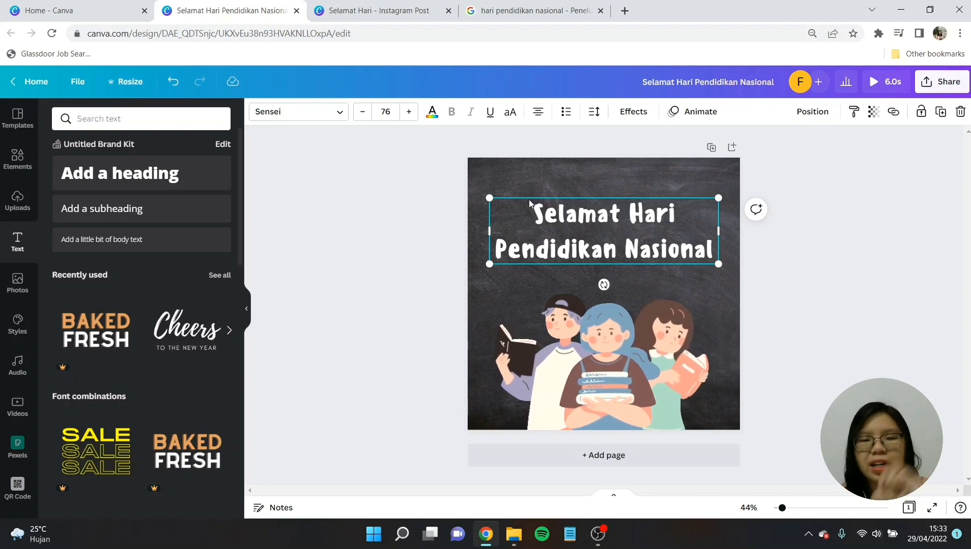
click(594, 112)
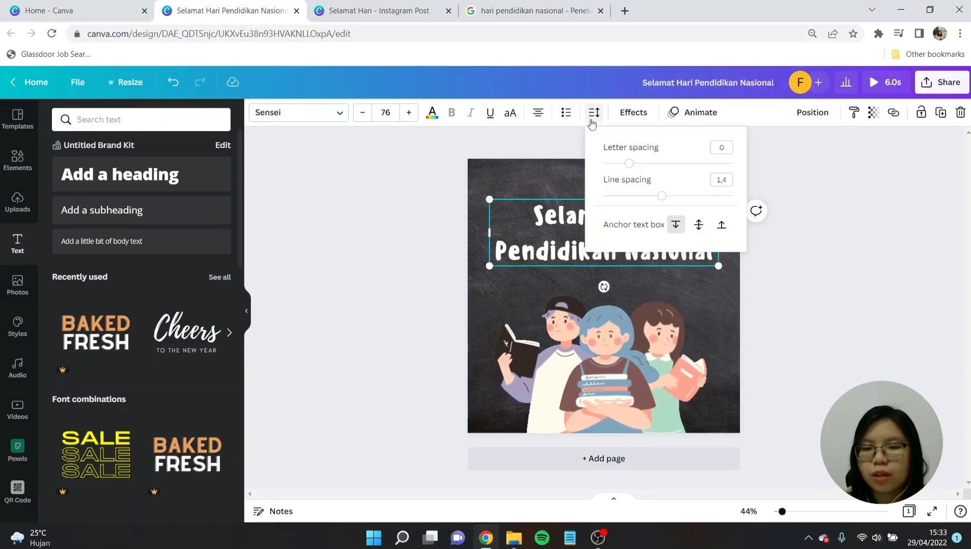
drag(658, 200, 638, 201)
click(830, 286)
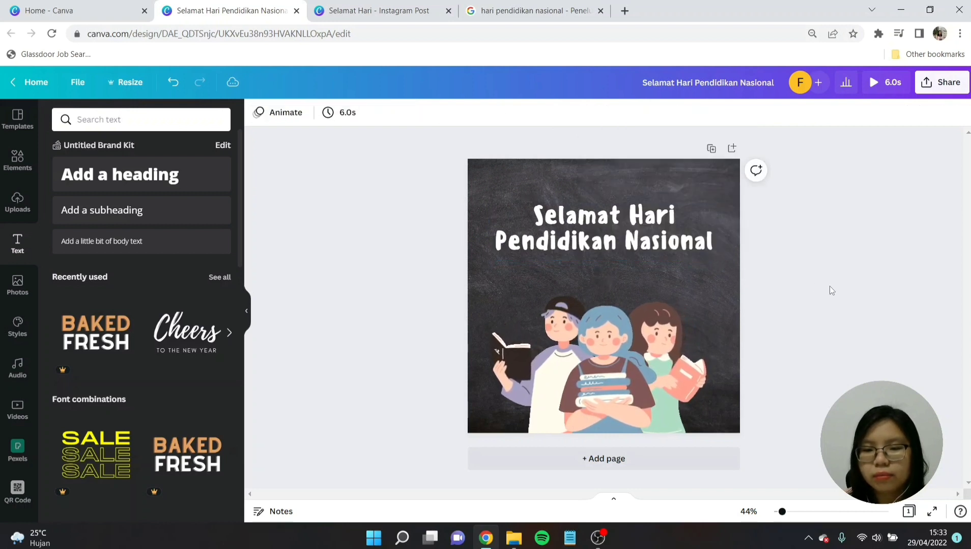
drag(715, 217, 715, 225)
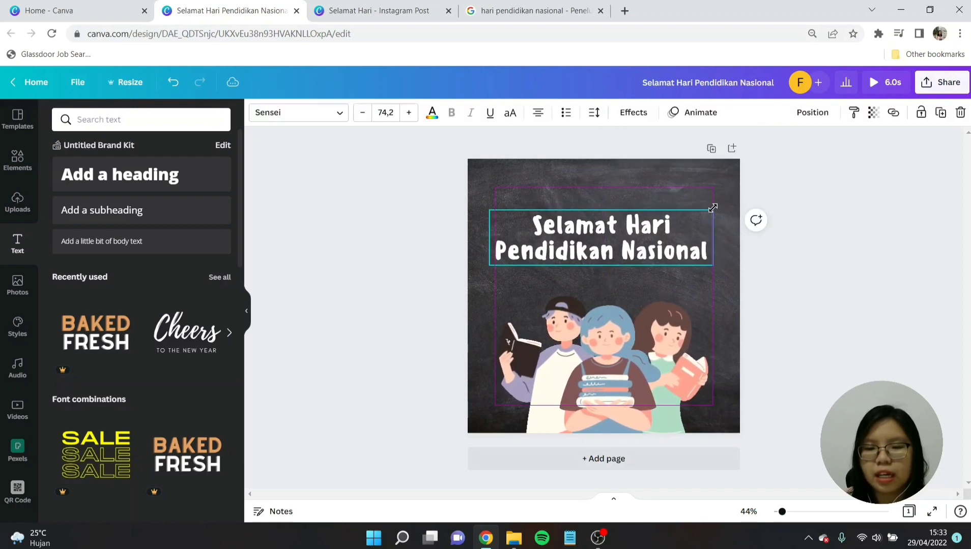
click(818, 275)
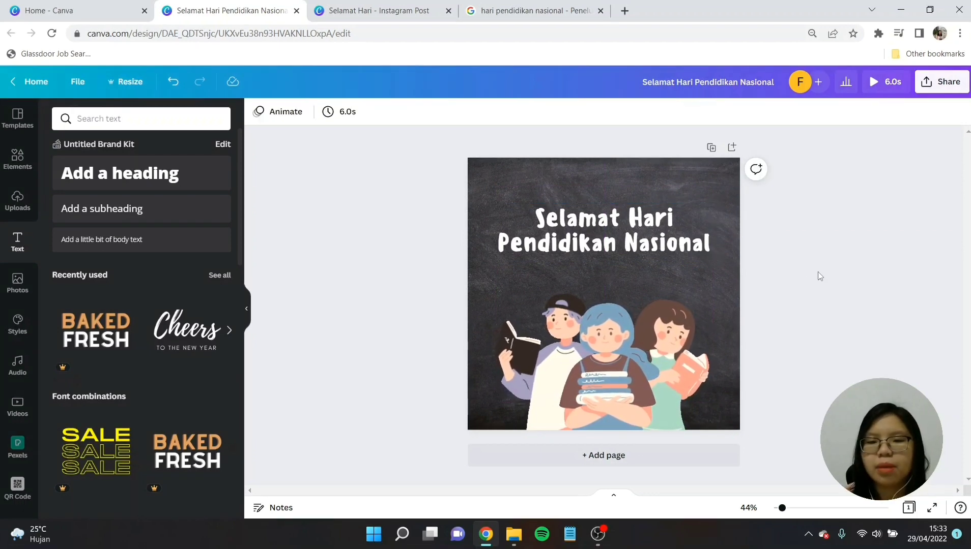
Step: Open Google in a new browser tab and search for "quotes tentang belajar"
click(625, 11)
text(goo)
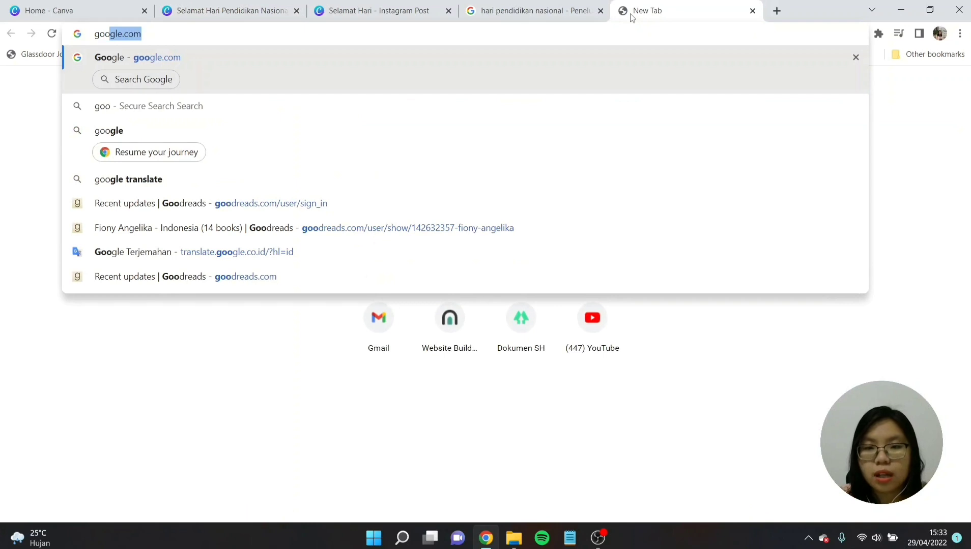
key(Return)
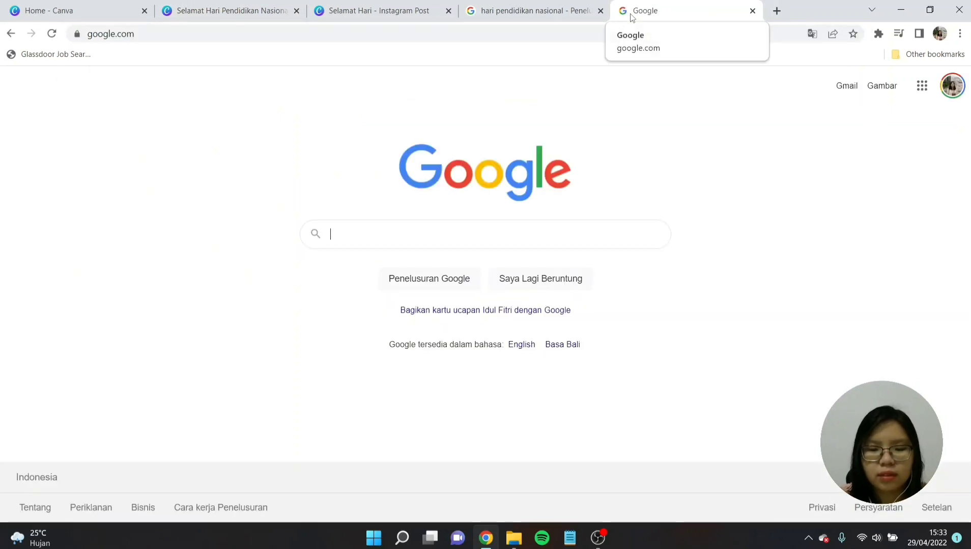
text(quotes tentang)
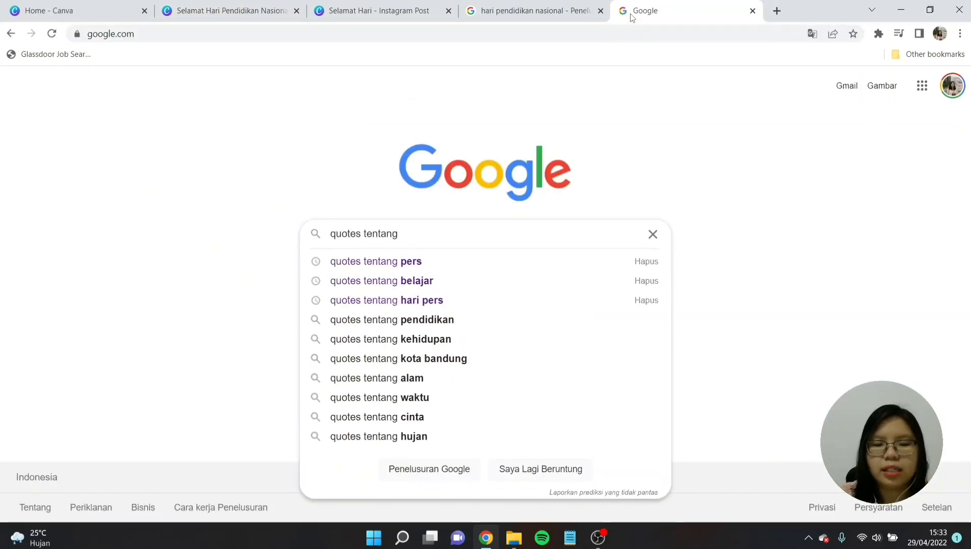
click(364, 281)
Step: Open the Yahoo Berita article on study motivation and copy its quote "Jangan pernah berhenti belajar, karena hidup tak pernah berhenti mengajarkan."
click(328, 326)
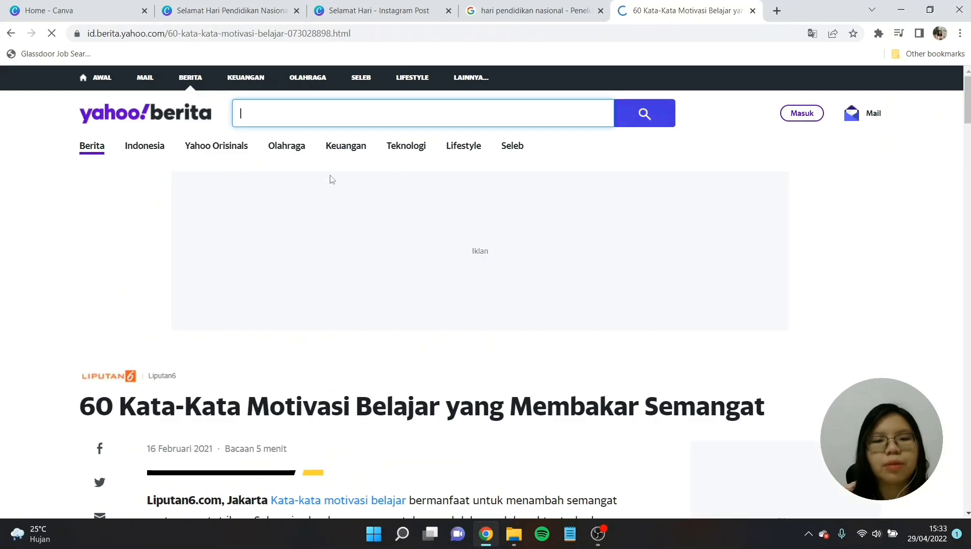
scroll(457, 303, down, 5)
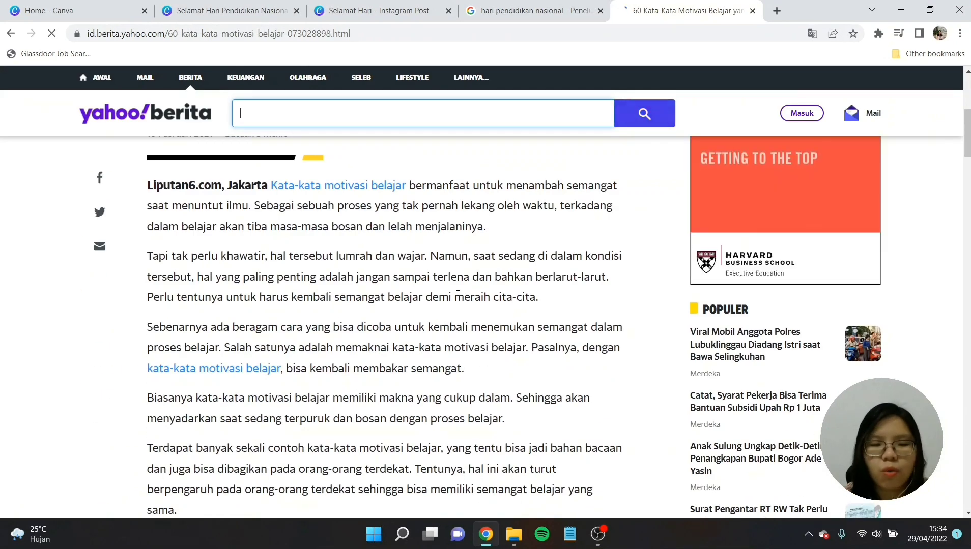
scroll(457, 388, down, 2)
scroll(474, 323, down, 10)
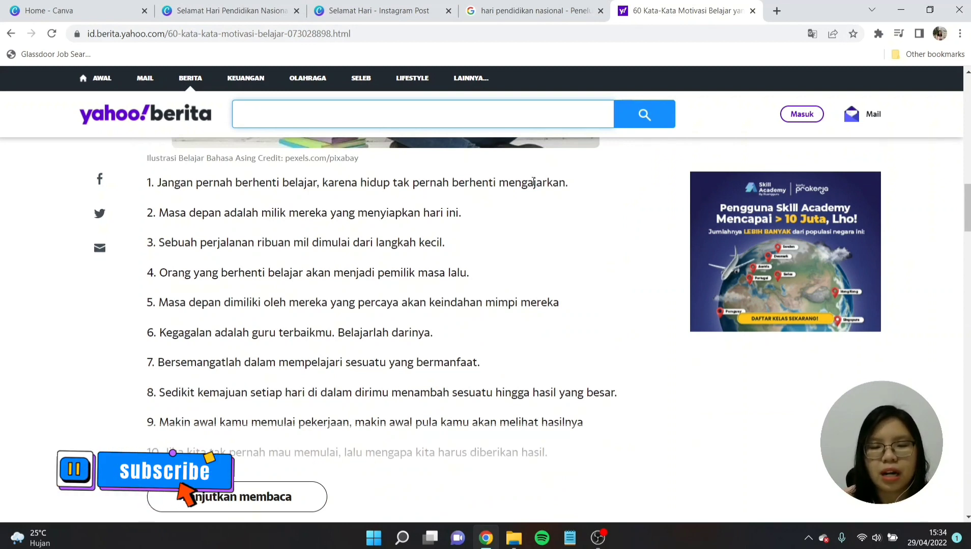
drag(569, 184, 176, 186)
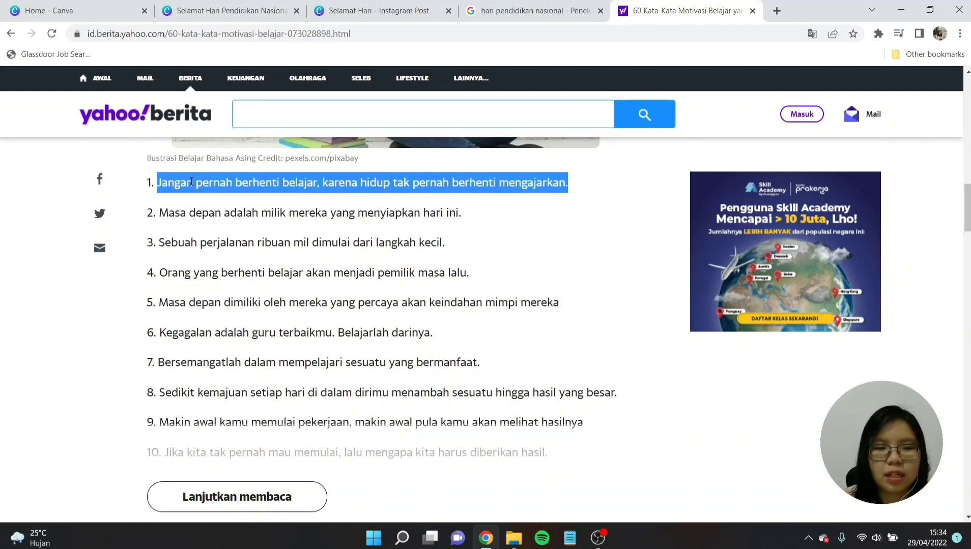
right_click(192, 182)
click(211, 192)
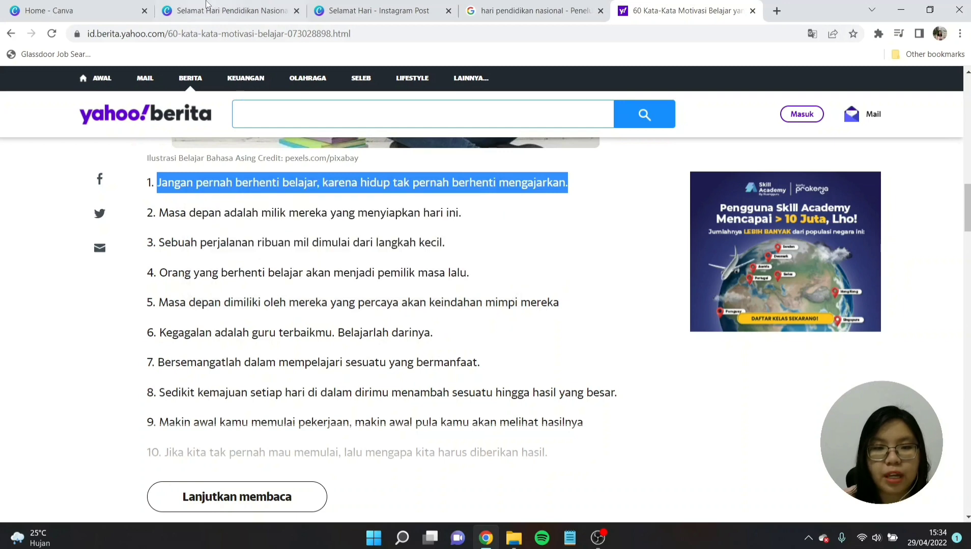
Step: Return to the Canva design and paste the copied quote as a text box below the heading
click(207, 6)
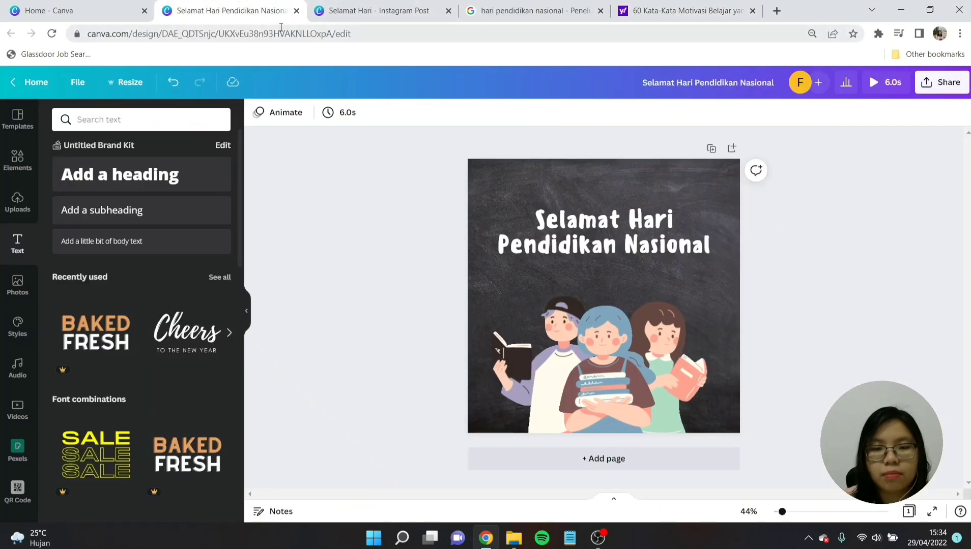
click(638, 286)
right_click(629, 267)
click(642, 283)
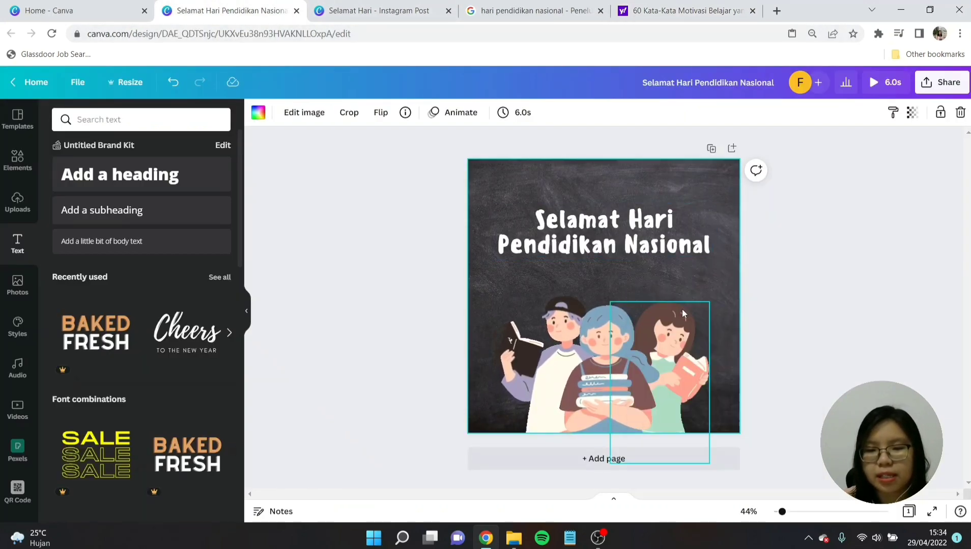
key(ctrl+v)
drag(675, 278, 681, 329)
Step: Enclose the pasted quote in double quotation marks, adding one at its end and one at its start
click(691, 377)
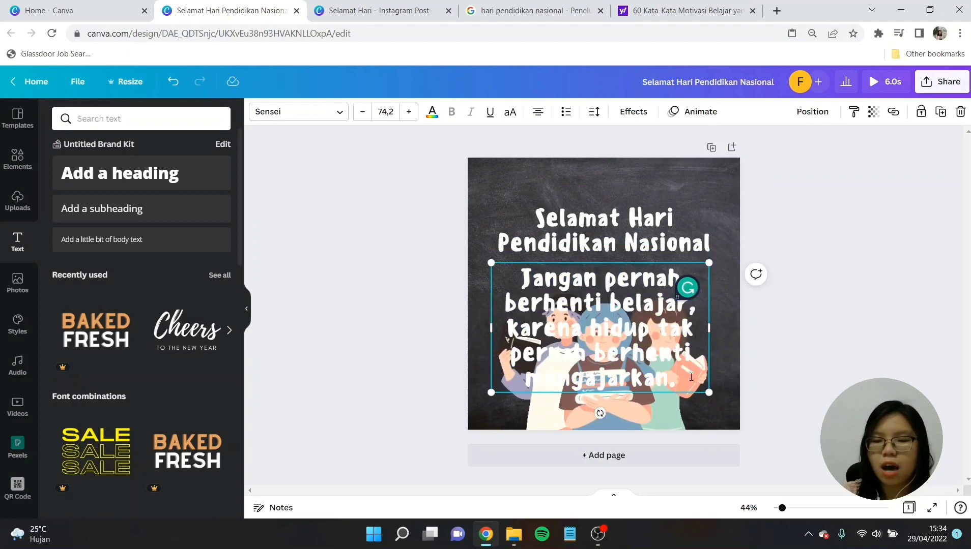
key(ctrl+z)
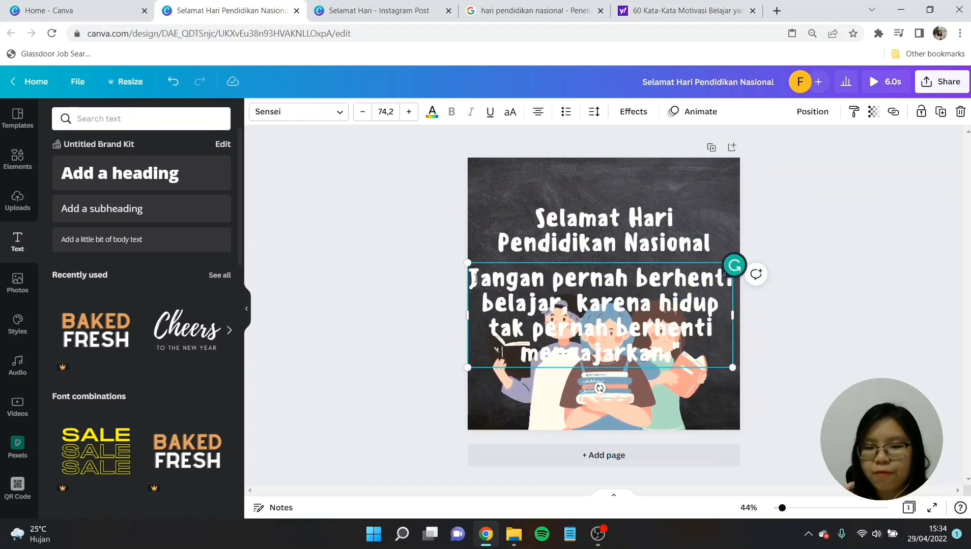
key(ctrl+z)
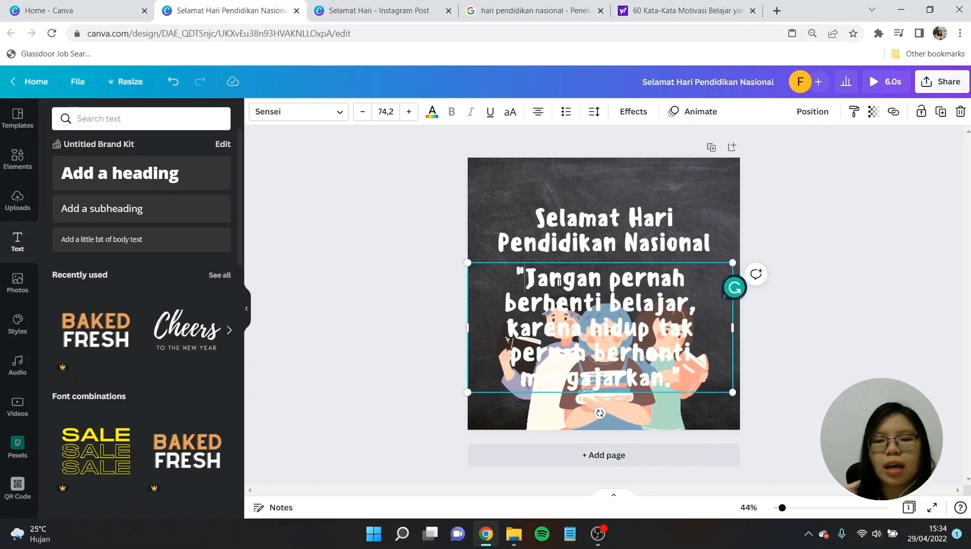